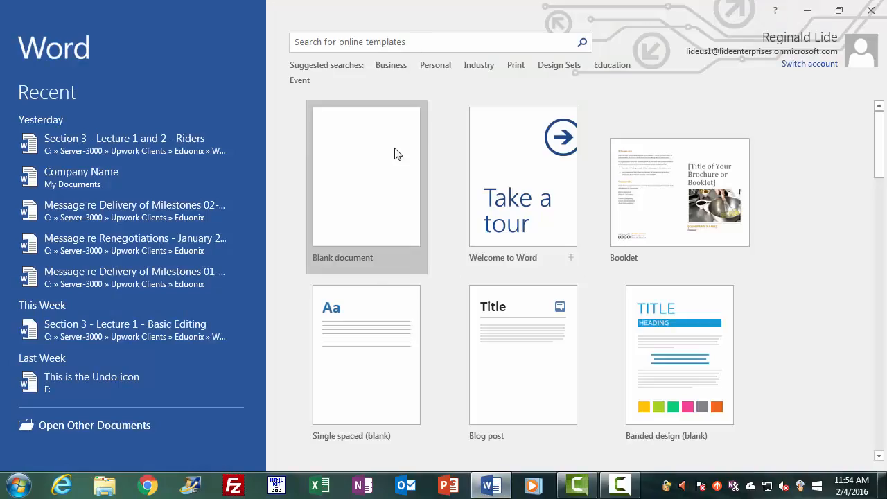
Step: Create a blank document and a second document from the Booklet template, found by searching the online templates for "booklet"
click(370, 163)
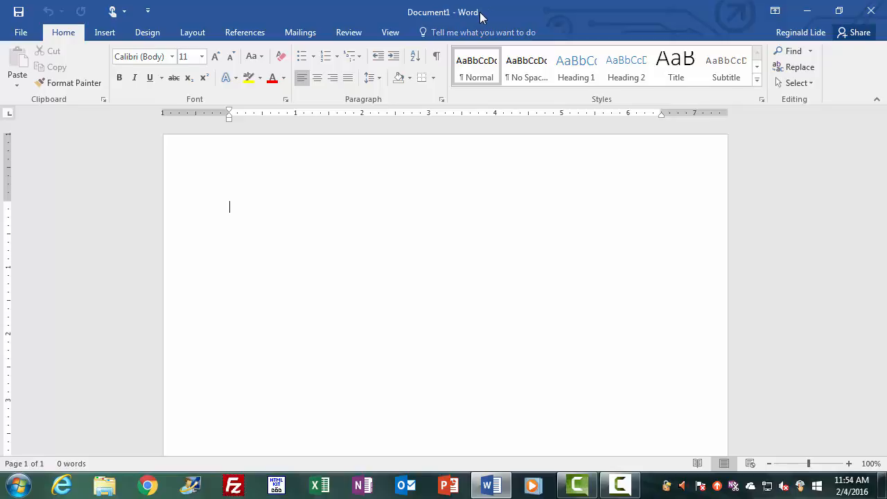
click(24, 33)
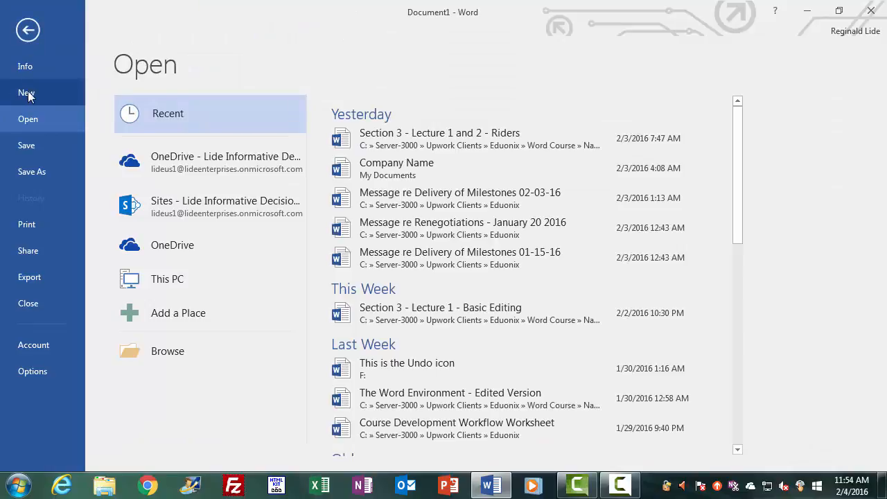
click(28, 93)
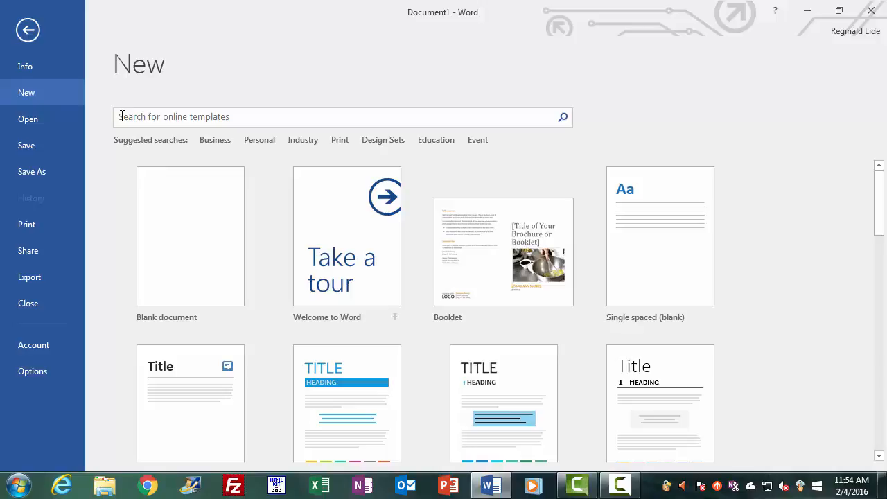
click(121, 116)
text(booklet)
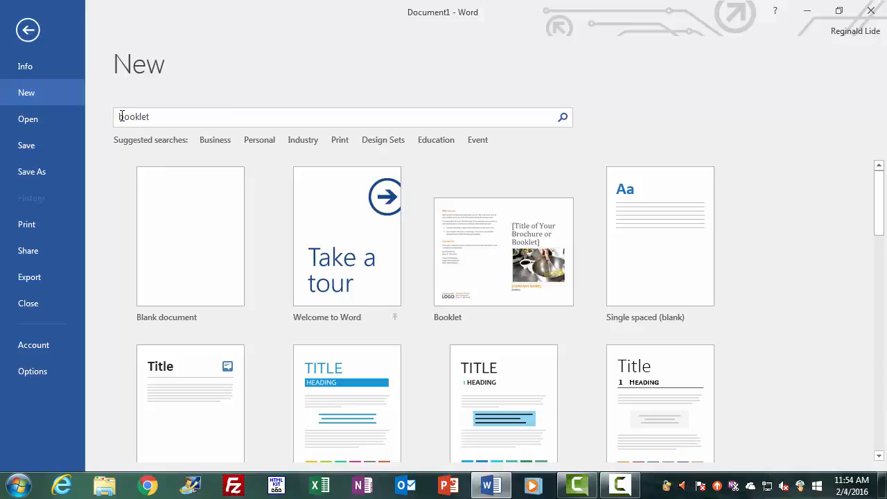
key(Return)
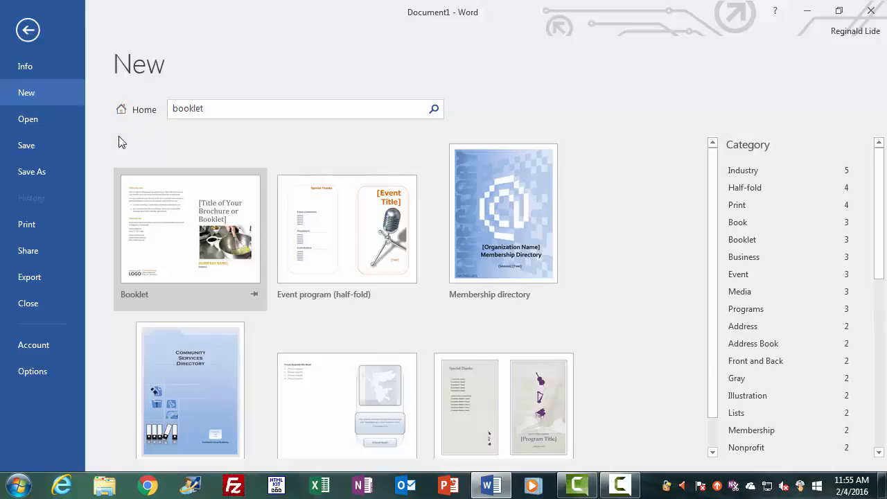
click(174, 266)
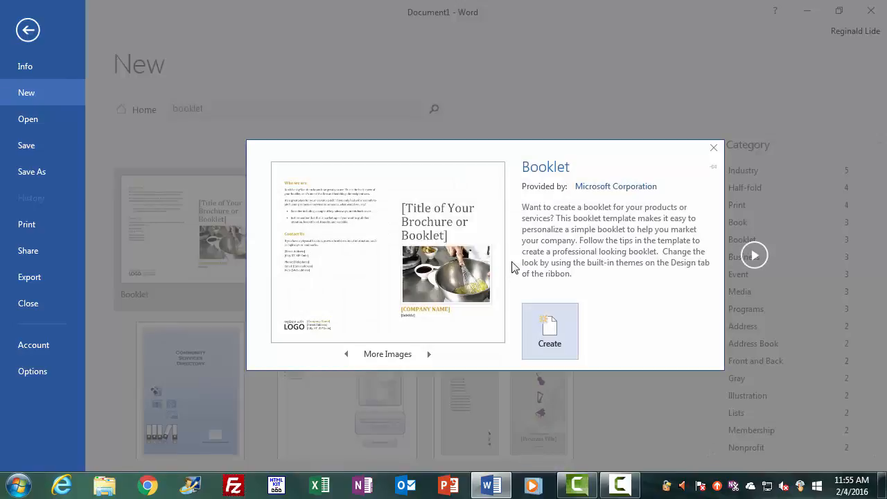
click(551, 336)
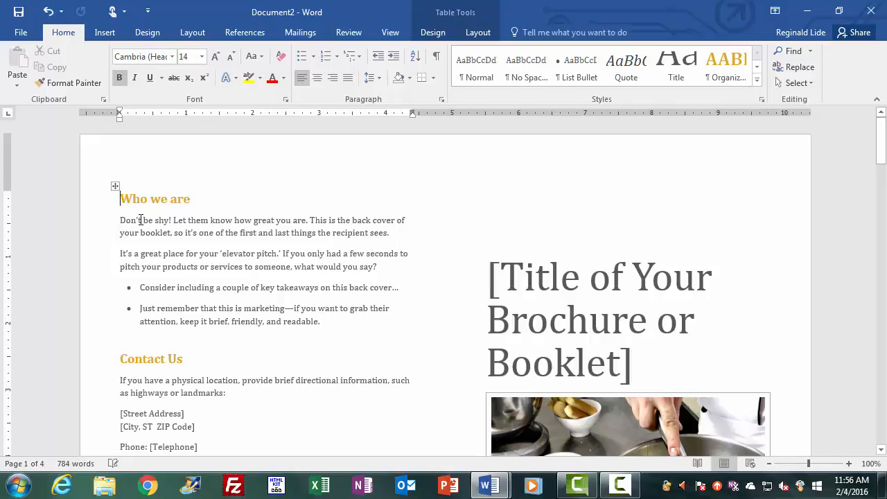
Step: Try deleting the "Don't be shy!" paragraph under "Who we are" and undo the deletion, doing this twice
double_click(140, 220)
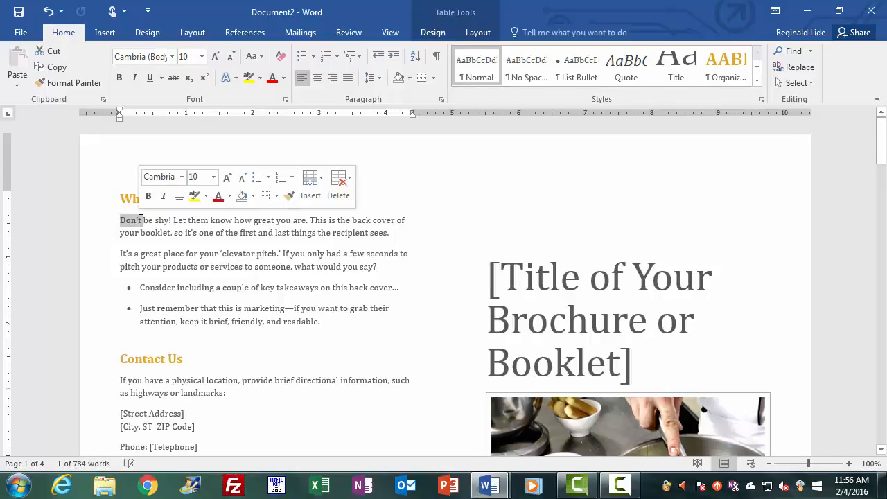
triple_click(171, 220)
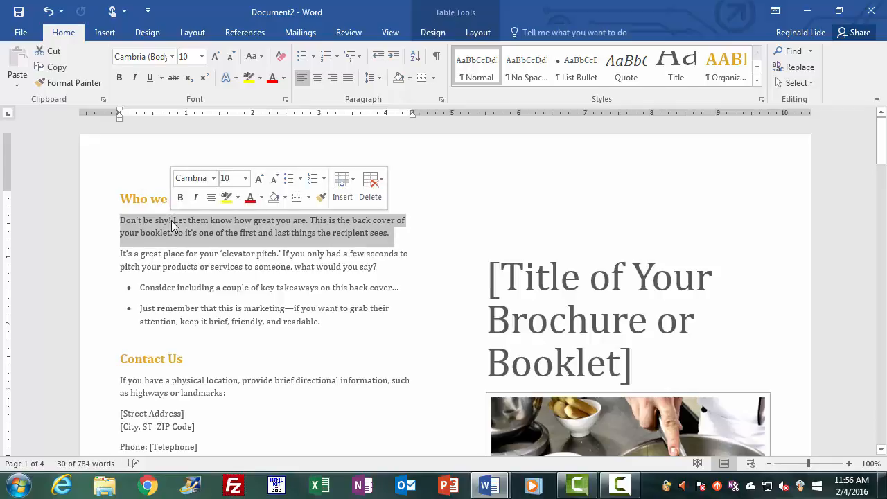
click(172, 220)
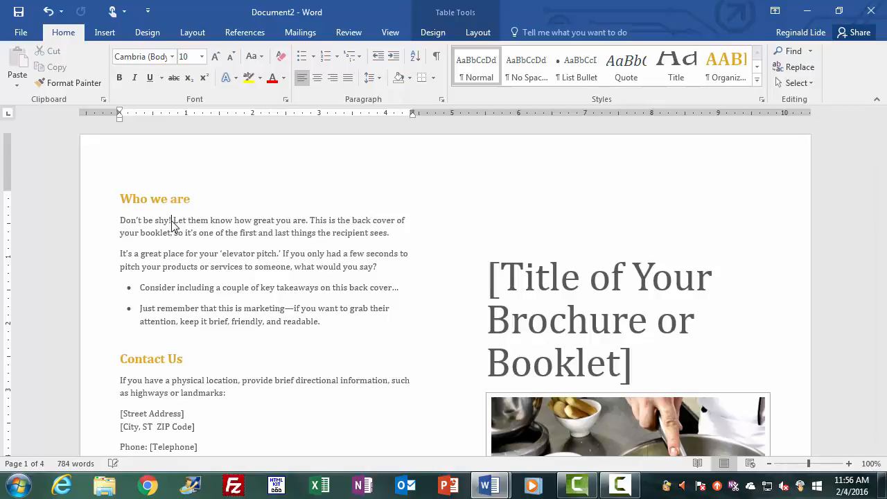
triple_click(127, 222)
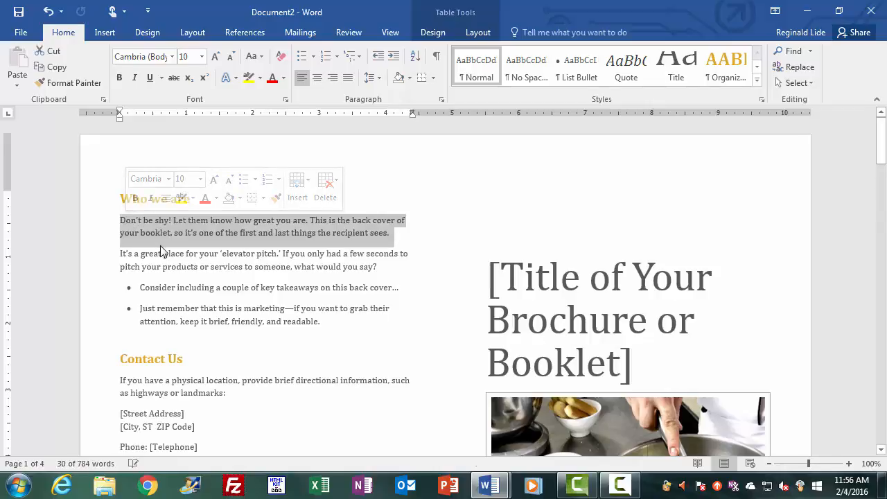
key(Delete)
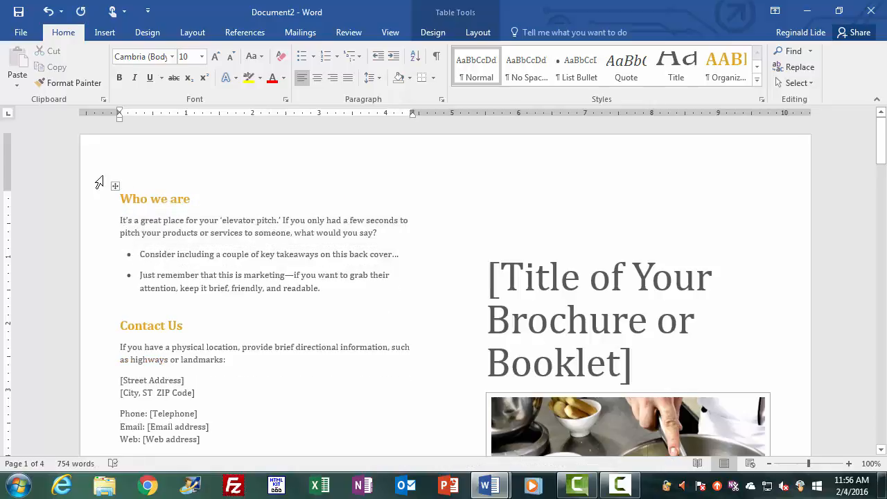
click(48, 11)
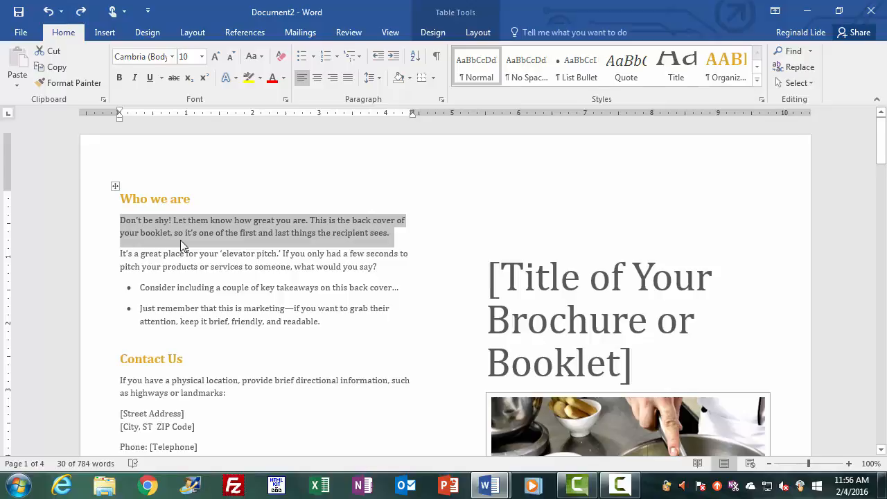
key(Delete)
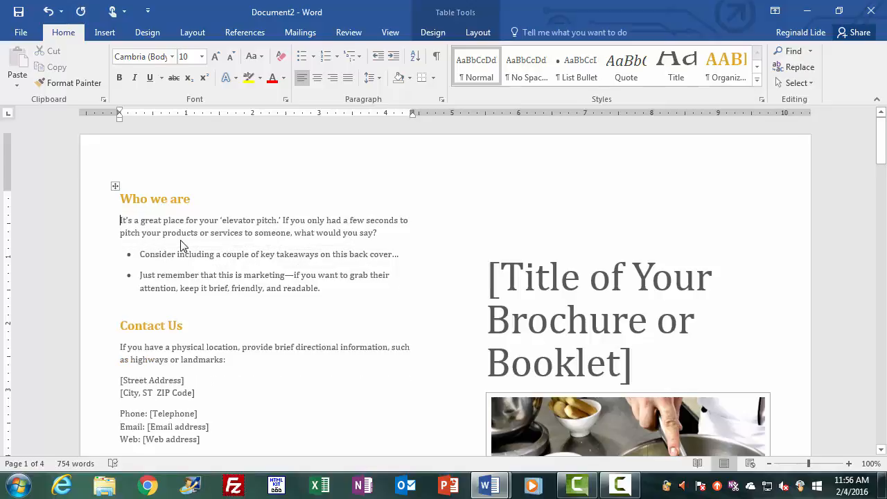
click(47, 11)
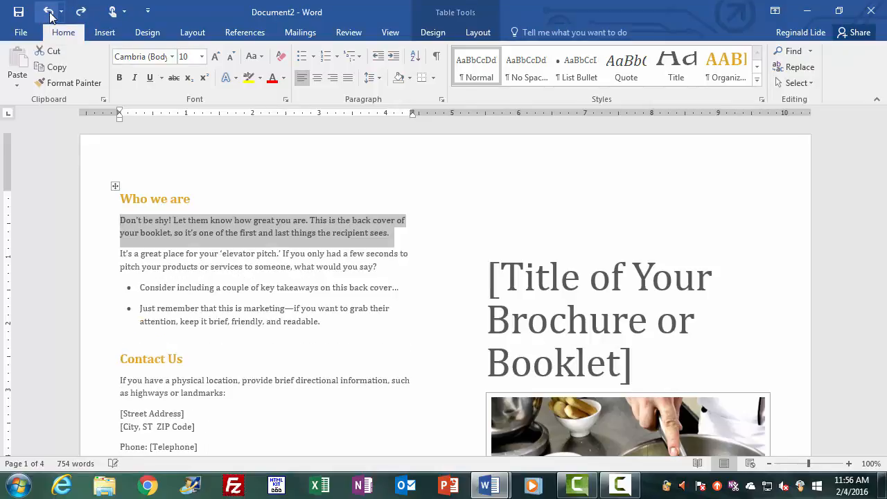
click(122, 252)
double_click(122, 252)
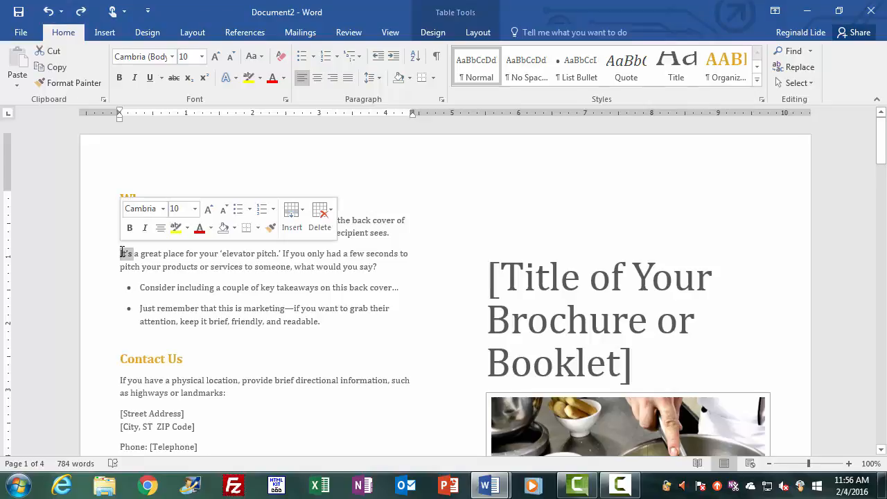
triple_click(122, 253)
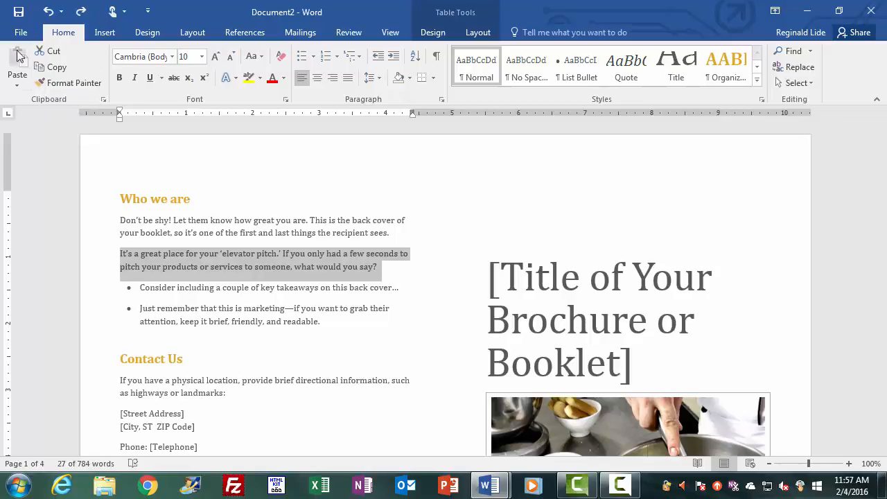
click(57, 72)
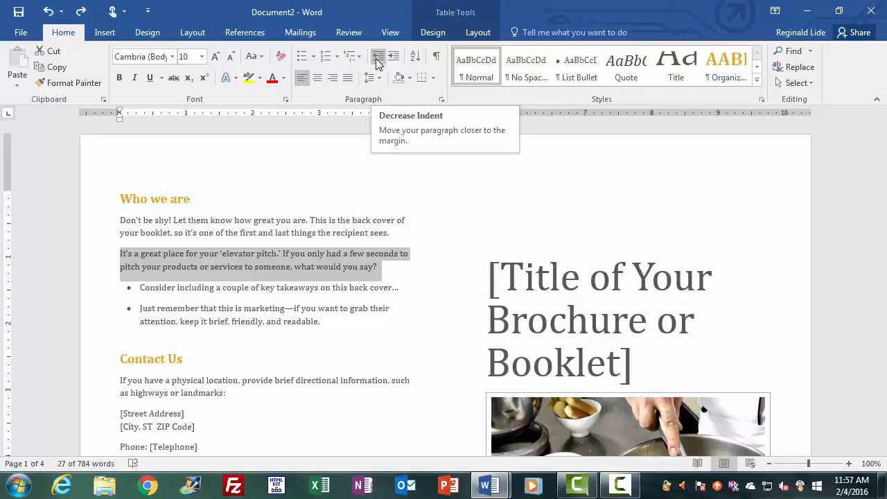
right_click(45, 60)
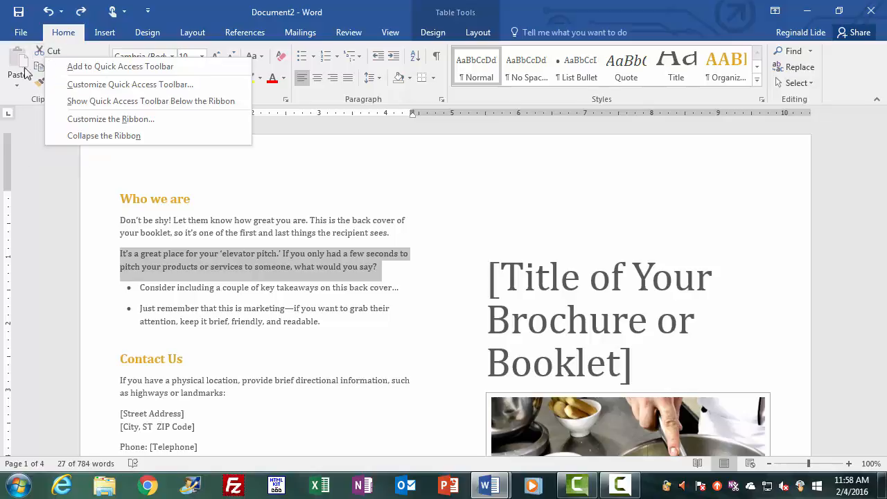
click(76, 48)
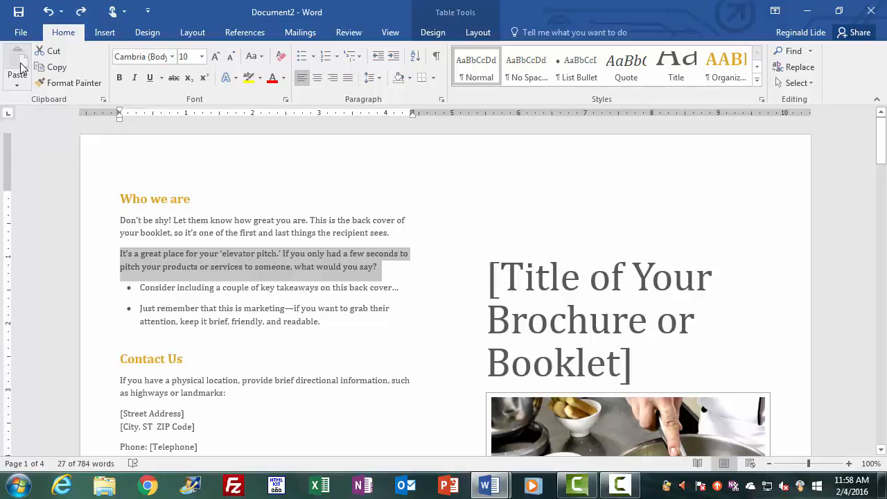
Step: Cut the whole "Don't be shy!" paragraph under the "Who we are" heading
double_click(128, 220)
triple_click(128, 222)
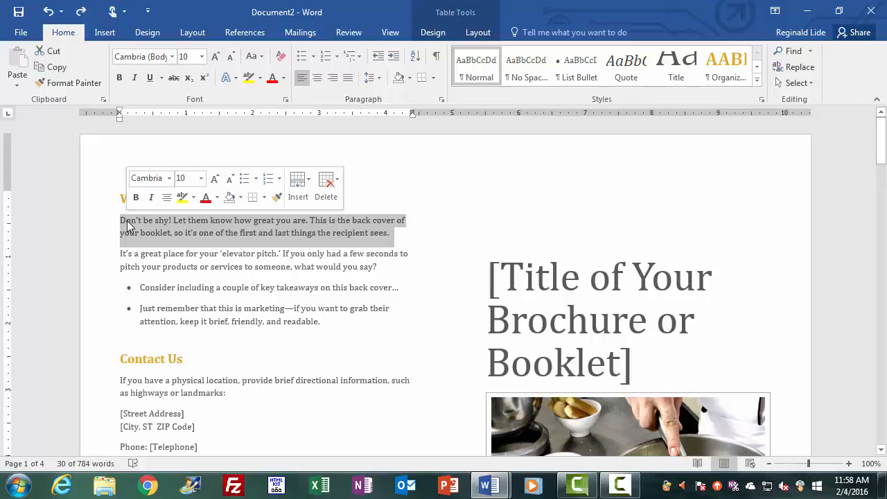
click(52, 55)
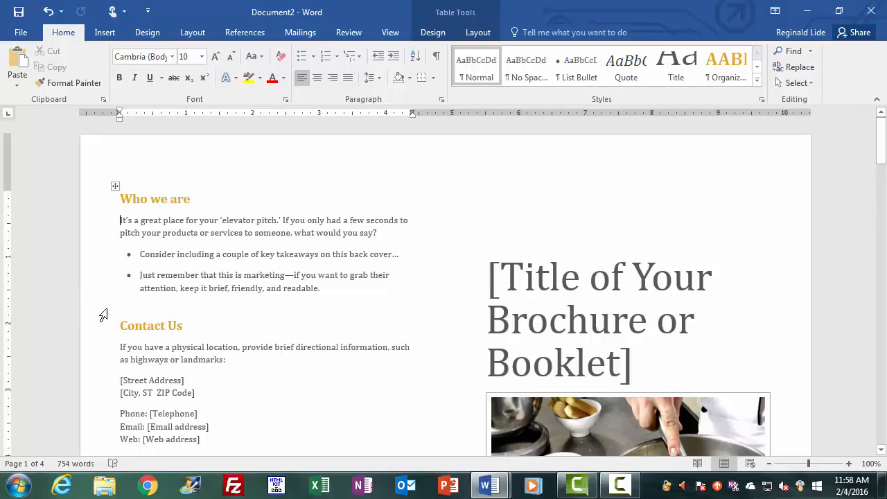
Step: Paste the cut paragraph directly before the "A picture is worth 10,000 words" paragraph on the "Getting Started" page
click(121, 347)
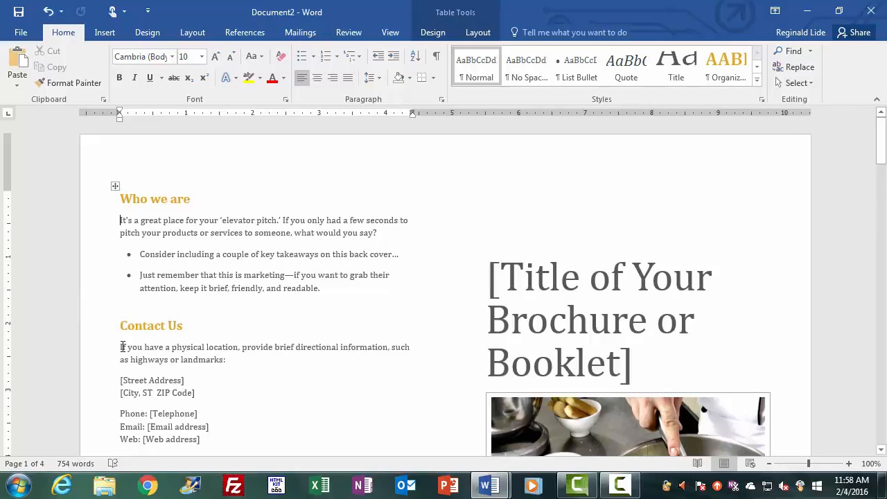
click(881, 138)
drag(881, 139, 853, 362)
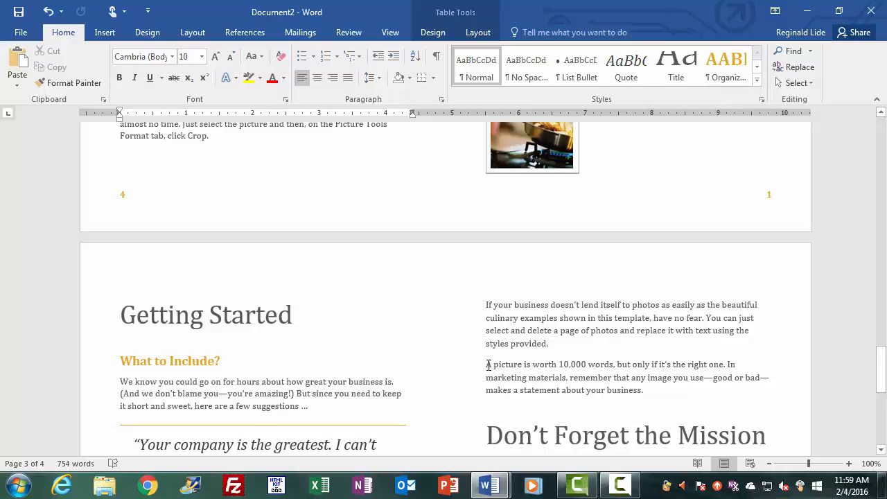
click(487, 364)
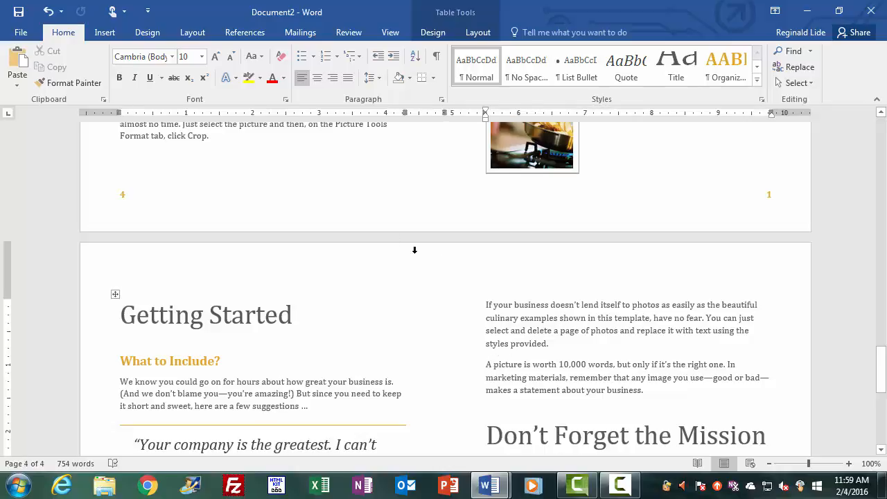
click(17, 61)
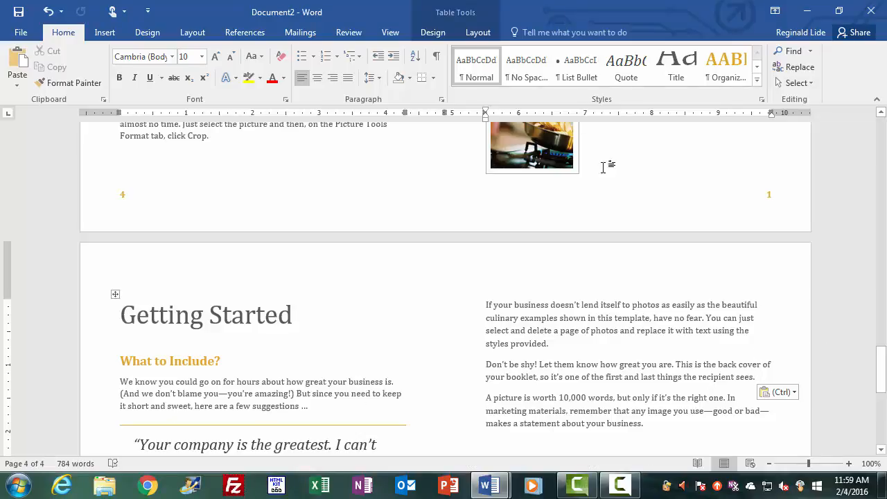
Step: Switch to the blank Document1 and paste the cut "Don't be shy!" paragraph there as well
click(391, 33)
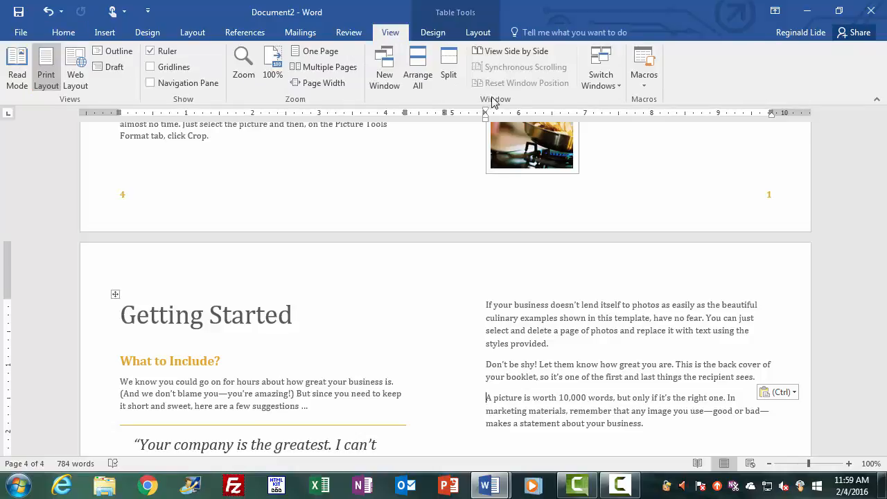
click(610, 82)
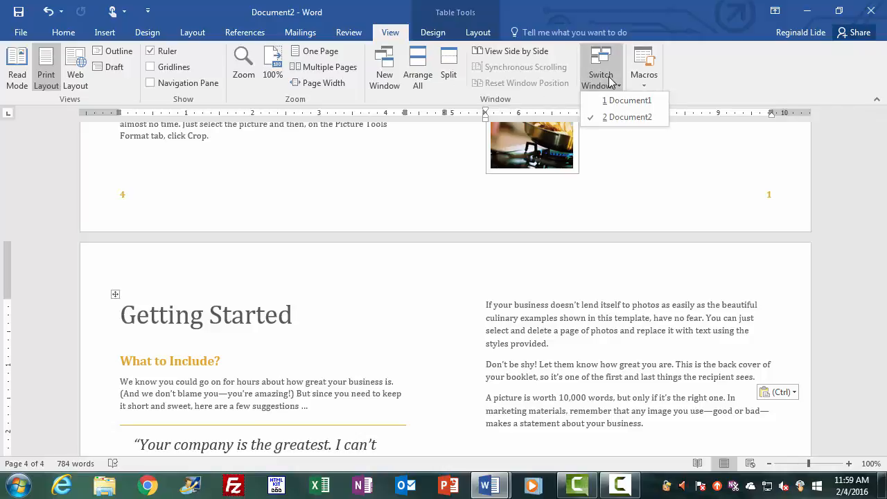
click(608, 102)
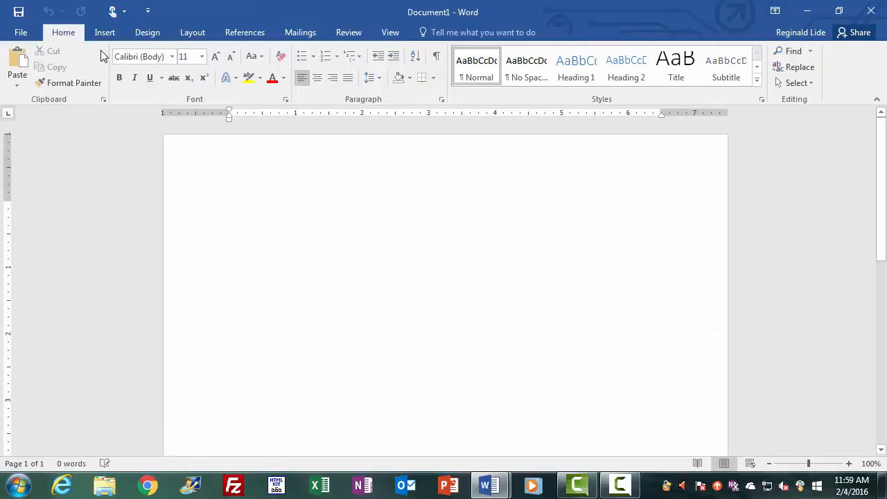
click(11, 61)
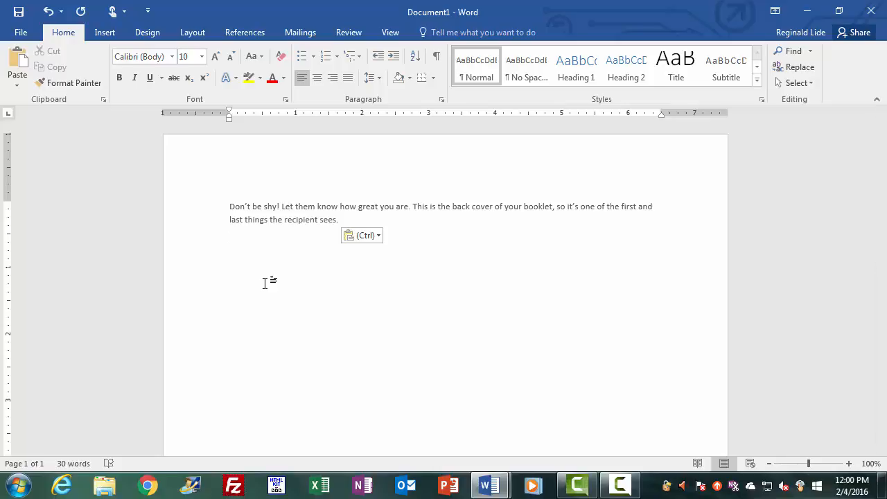
Step: Switch back to the booklet in Document2 and go to its "Make It Your Own" and "Overview of Programs" page
click(390, 33)
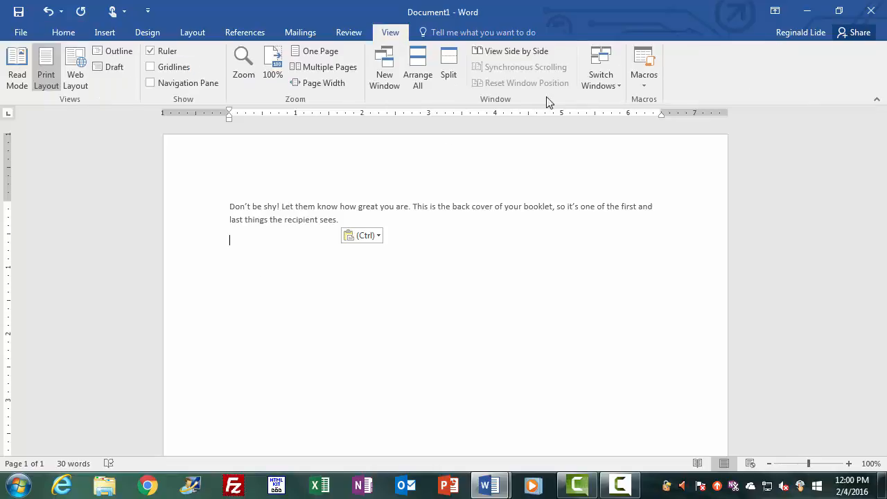
click(614, 85)
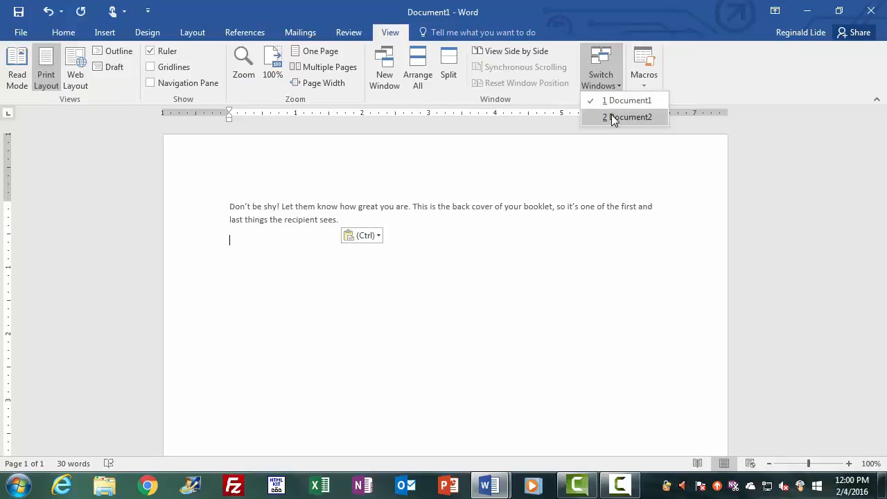
click(627, 117)
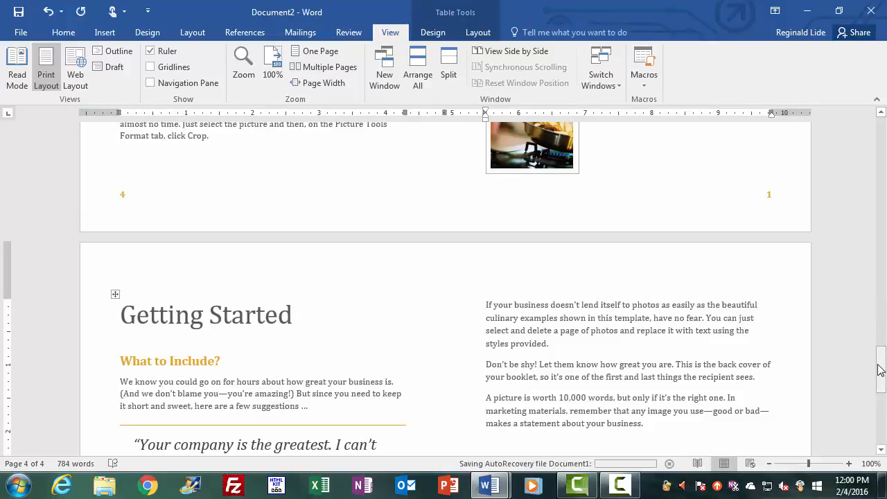
drag(879, 369, 879, 311)
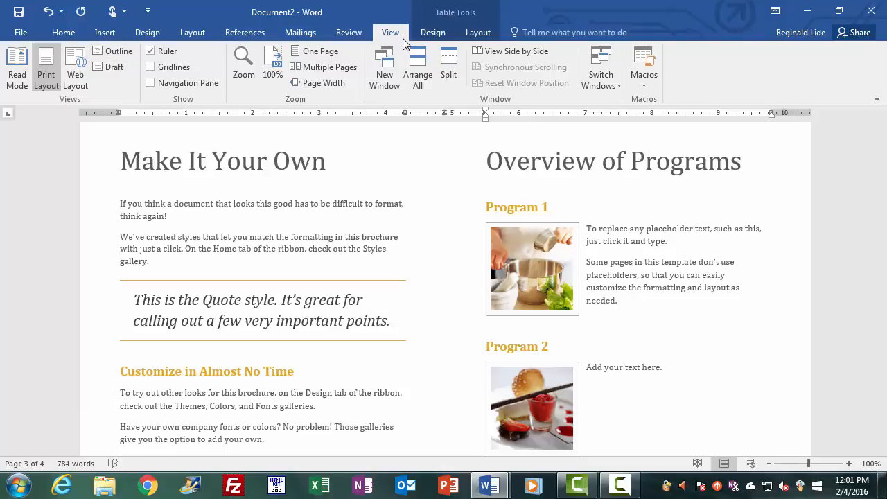
click(64, 32)
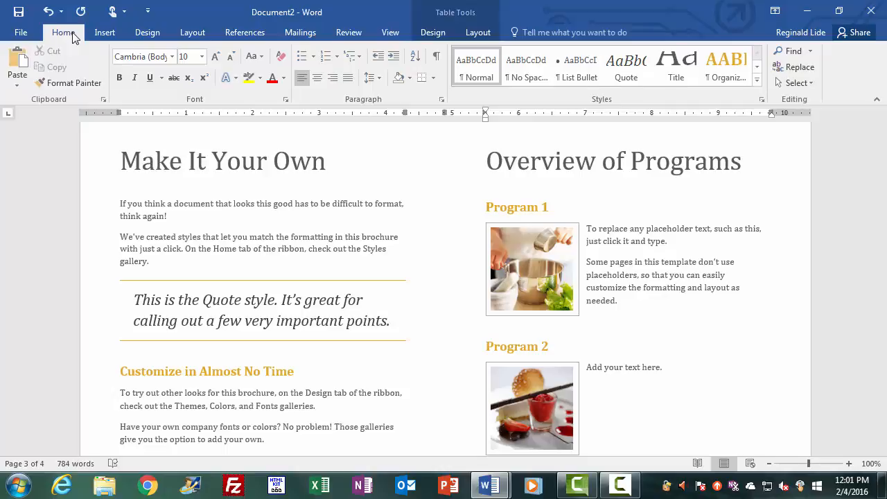
Step: Copy the "We've created styles" paragraph under "Make It Your Own" and paste it directly before the "Have your own company fonts or colors?" paragraph
click(103, 84)
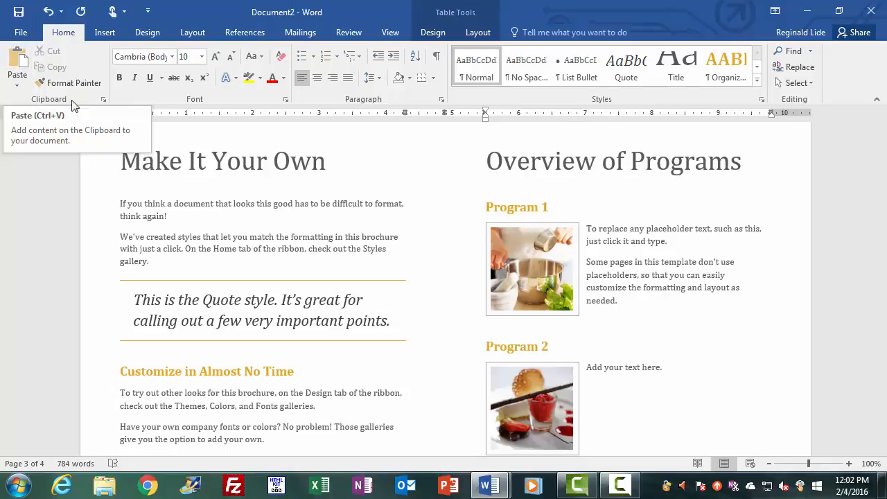
triple_click(172, 243)
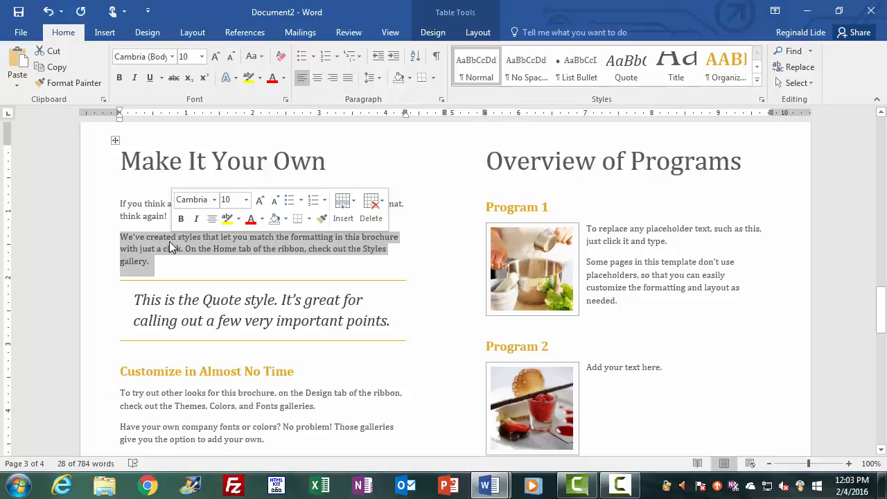
click(57, 71)
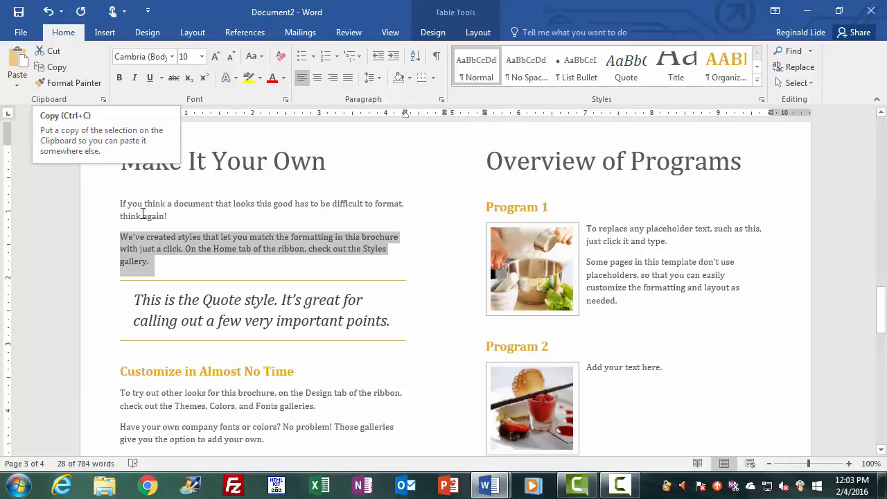
click(121, 426)
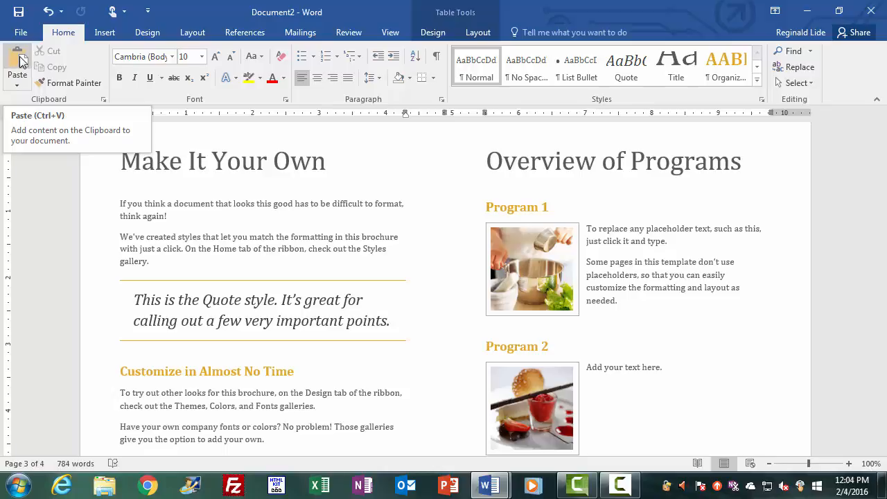
click(20, 61)
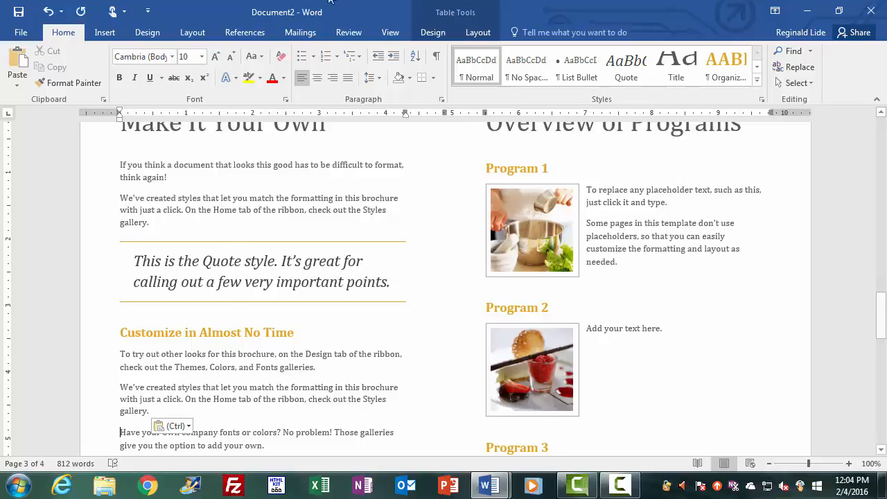
Step: Switch to Document1 and paste the copied "We've created styles" paragraph below the "Don't be shy!" paragraph, keeping the default paste option
click(391, 33)
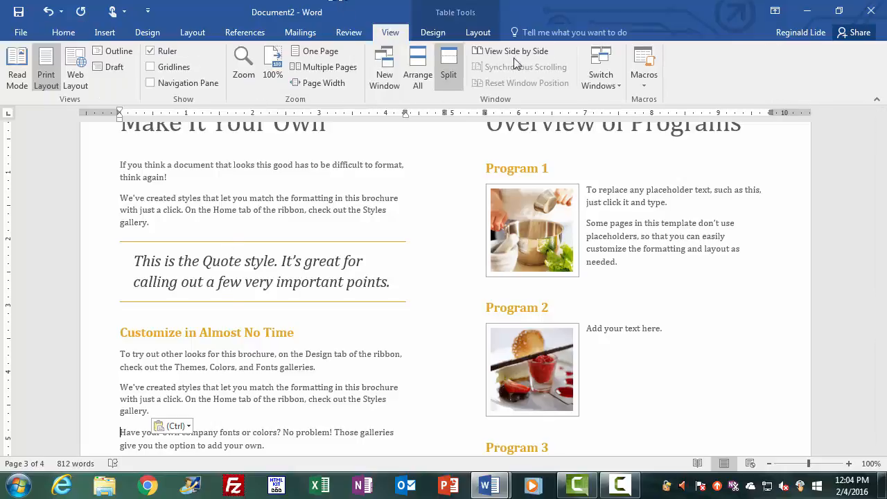
click(604, 77)
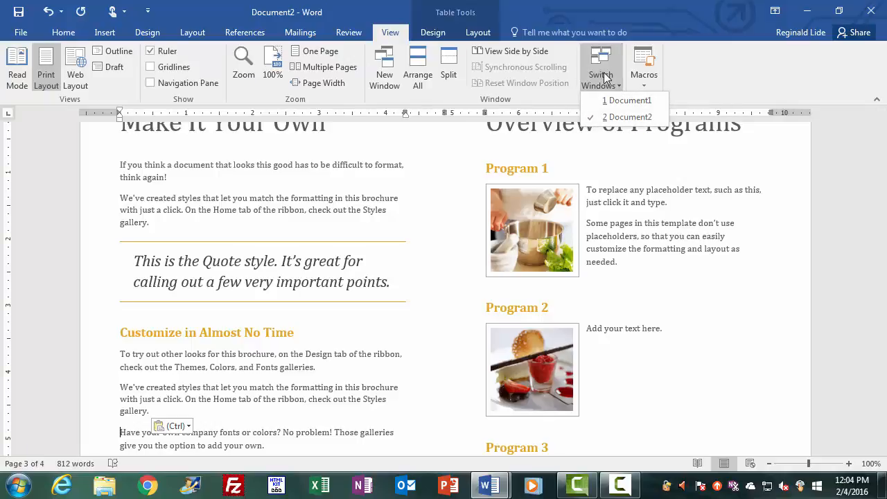
click(628, 100)
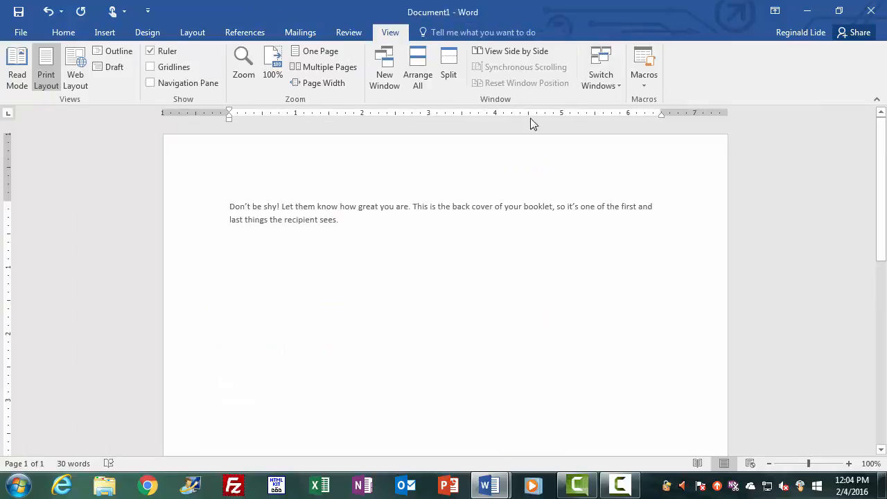
right_click(232, 241)
right_click(232, 242)
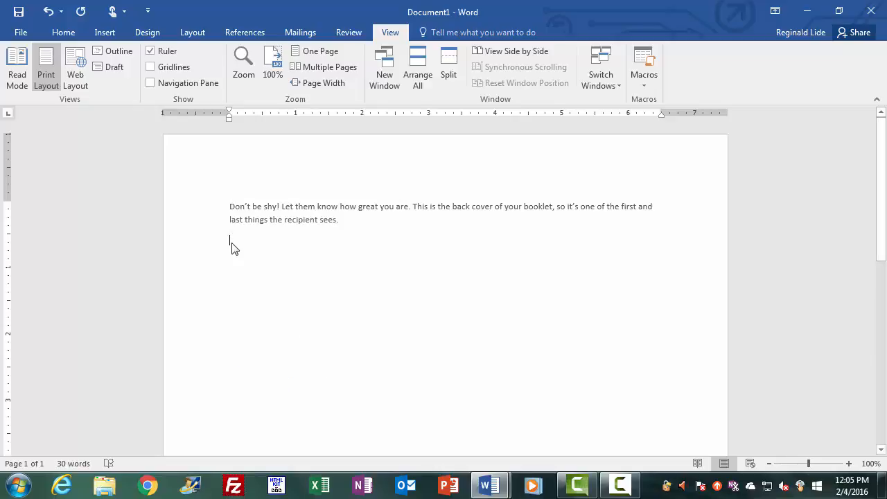
right_click(234, 245)
right_click(234, 246)
right_click(232, 248)
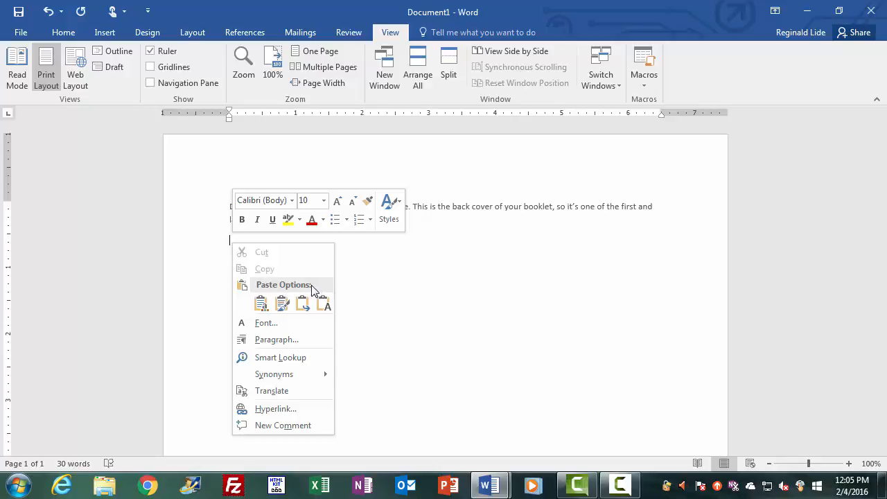
click(261, 303)
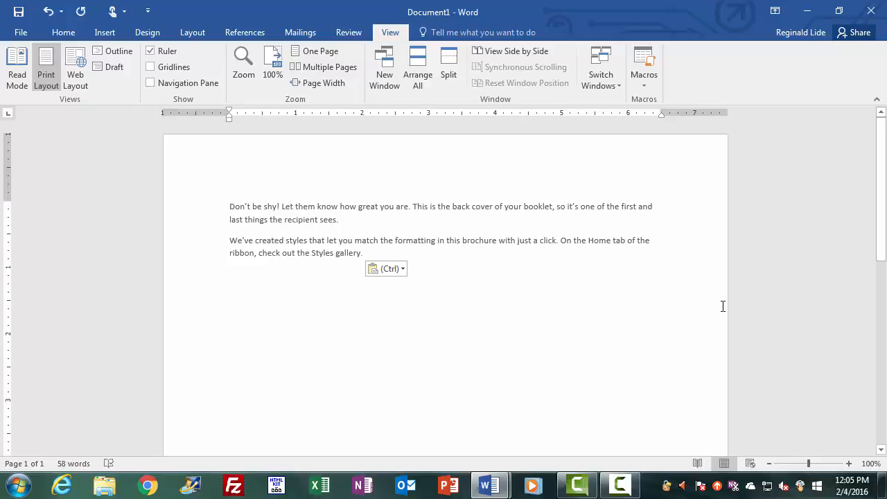
right_click(230, 276)
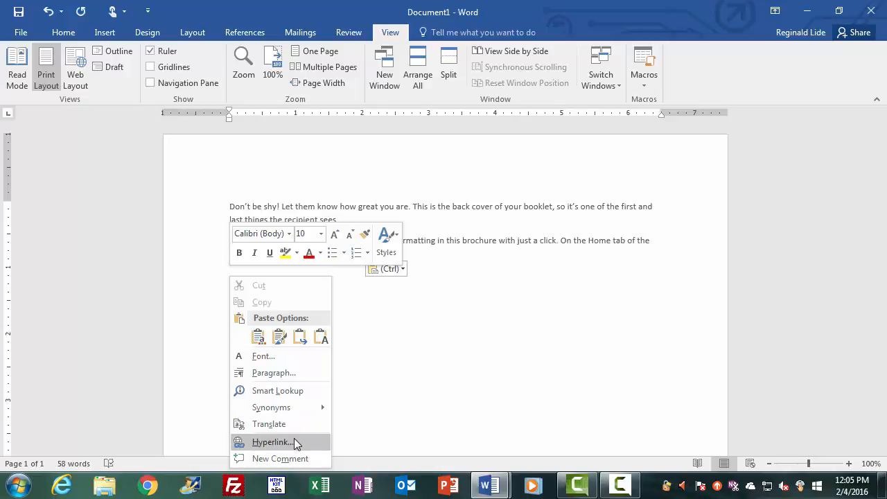
click(418, 304)
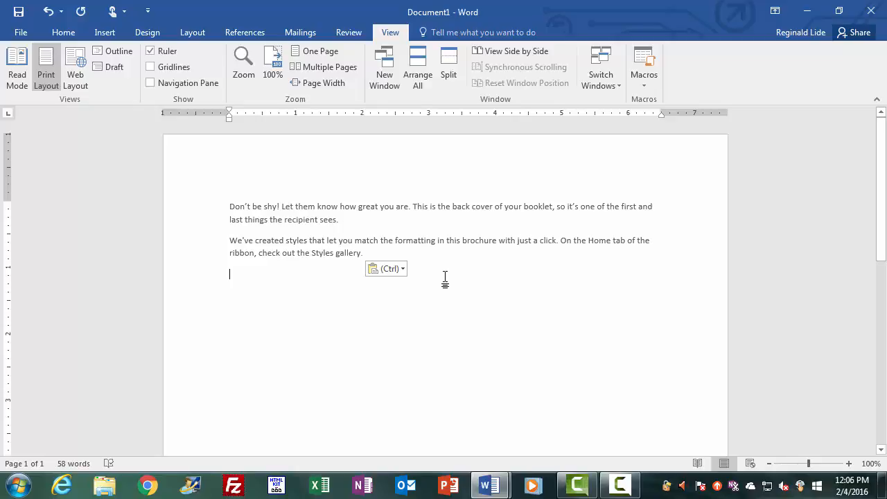
right_click(239, 299)
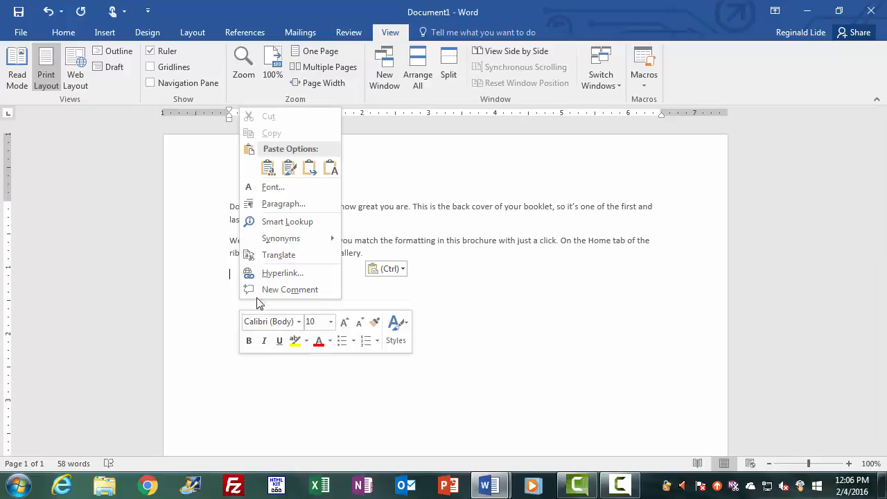
click(268, 168)
key(t)
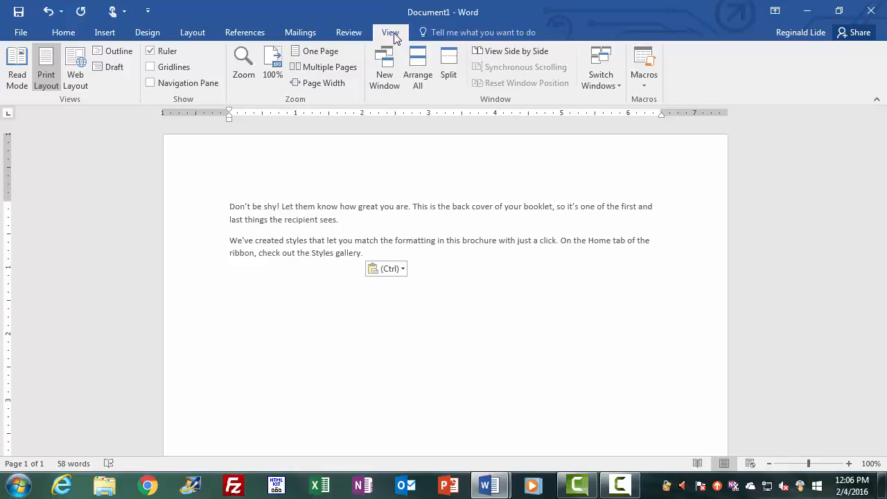
Step: Switch back to the booklet in Document2 and show the Office Clipboard's stored items
click(615, 85)
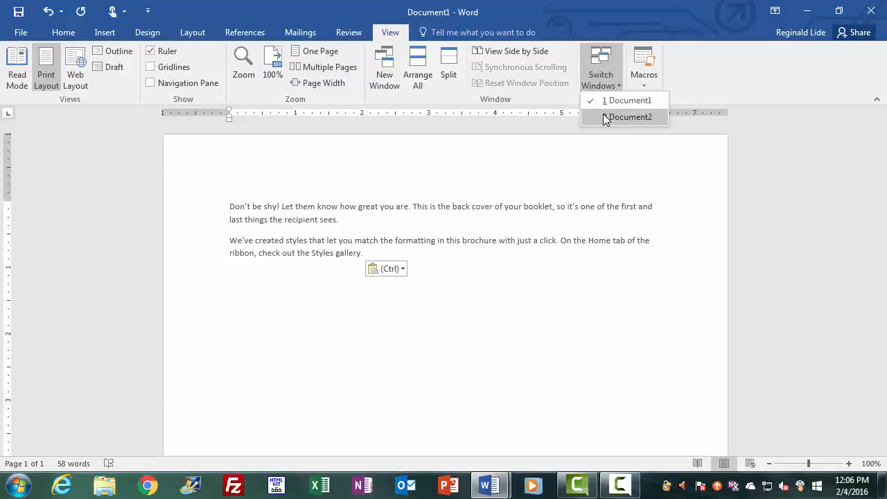
click(605, 116)
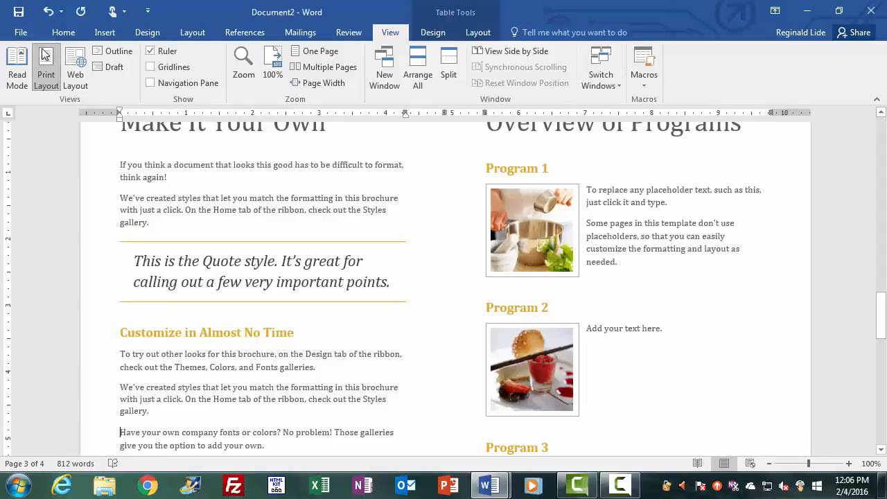
click(63, 33)
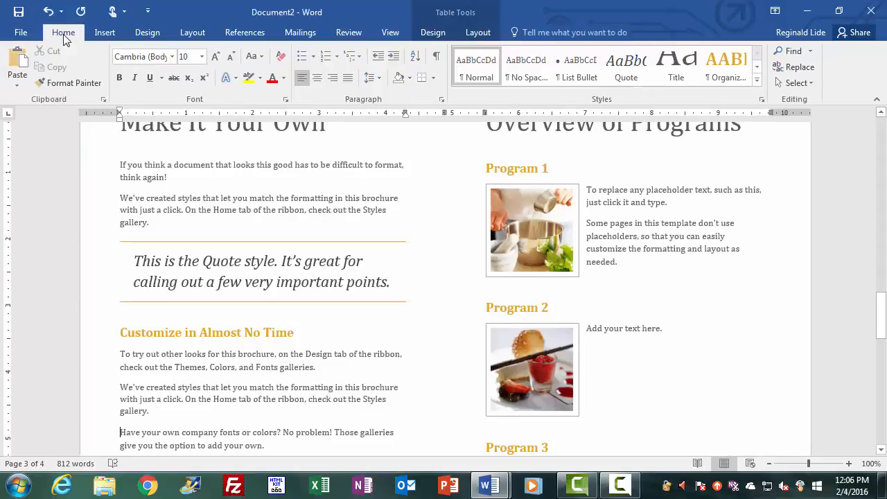
right_click(103, 103)
key(Escape)
click(103, 103)
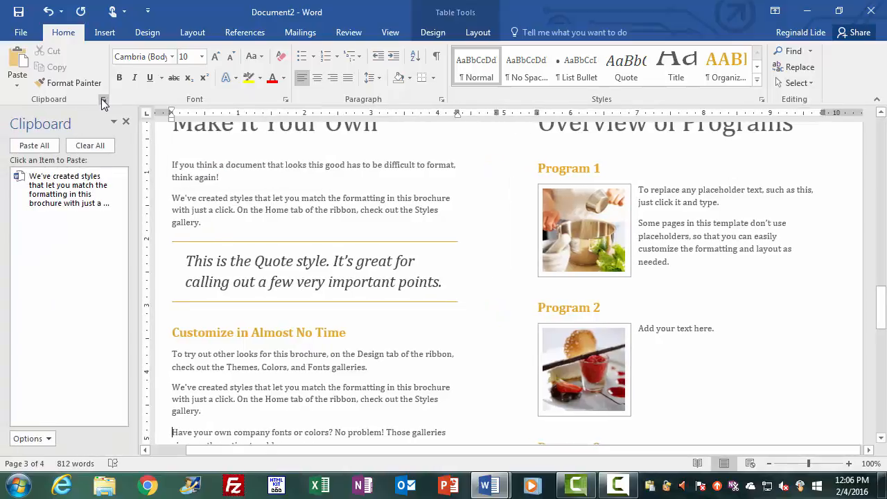
Step: Paste the stored "We've created styles" clipboard item before the "To try out other looks" paragraph, and clear all items from the Office Clipboard
mouse_move(104, 176)
click(639, 222)
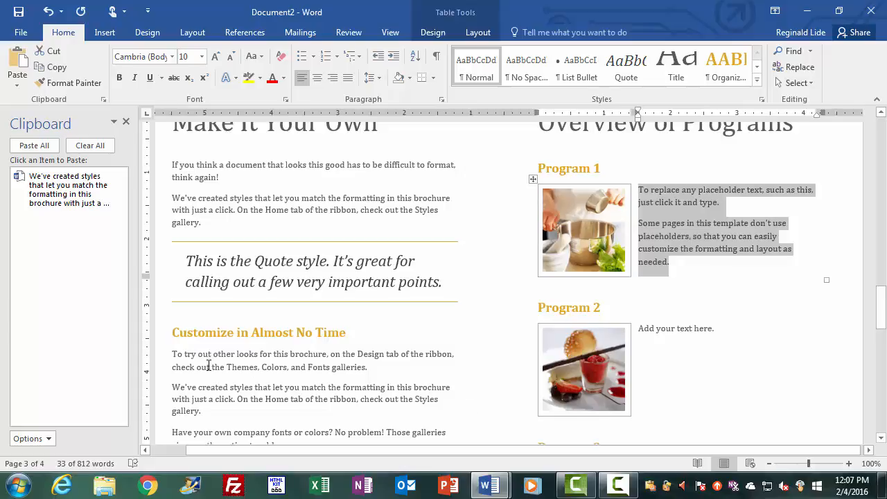
click(176, 353)
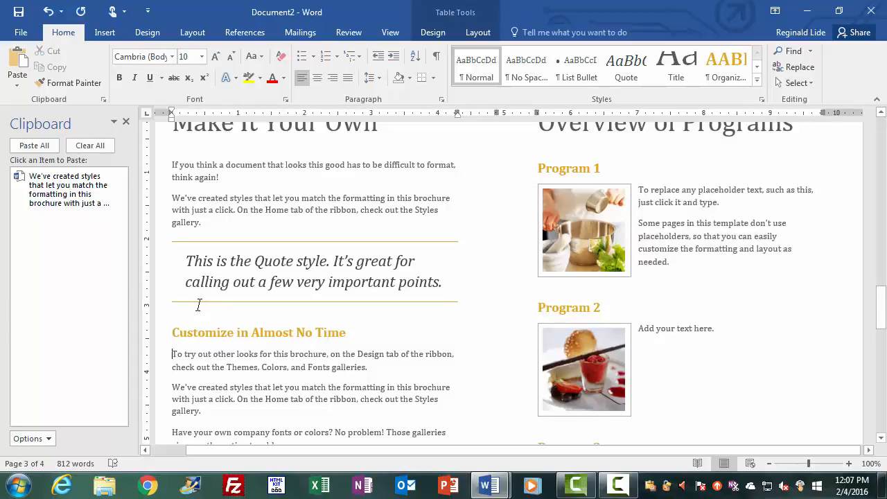
click(75, 191)
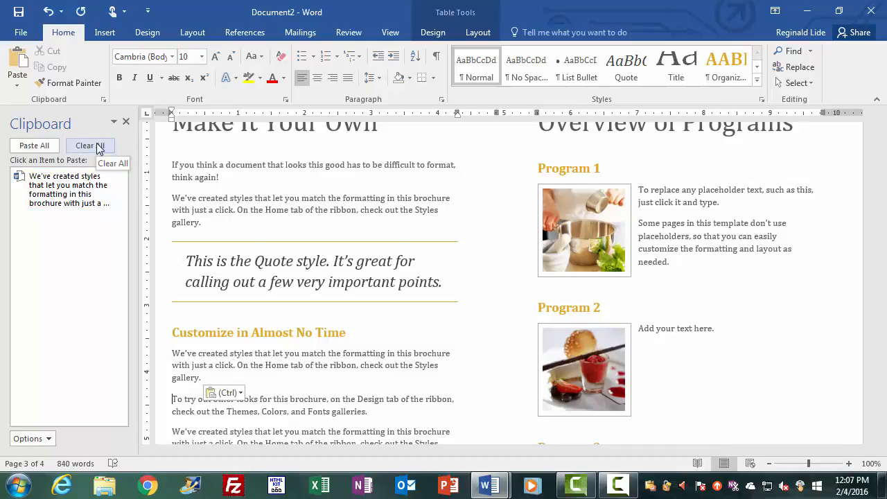
click(98, 150)
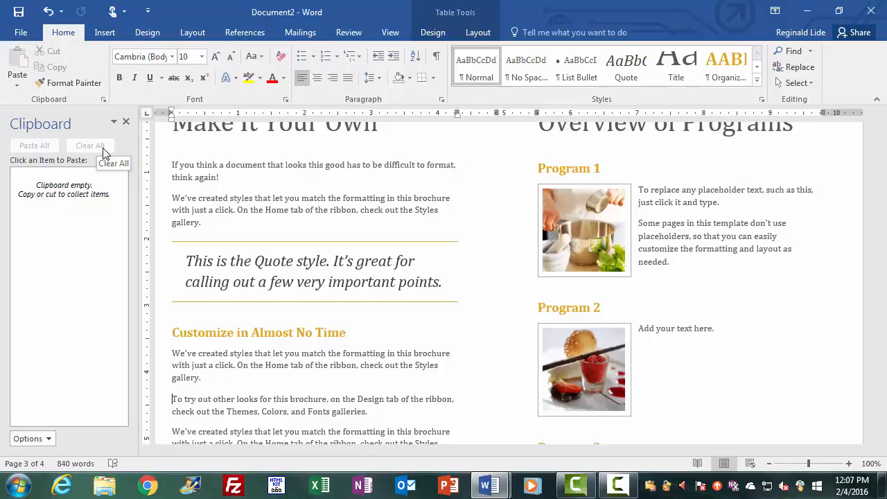
Step: Switch the Show Office Clipboard Icon on Taskbar and Show Status Near Taskbar When Copying options off and back on
click(32, 439)
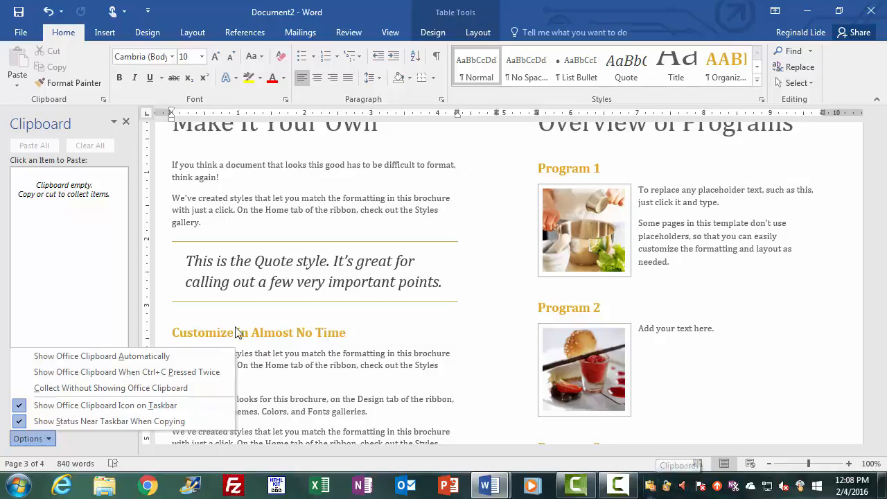
click(18, 408)
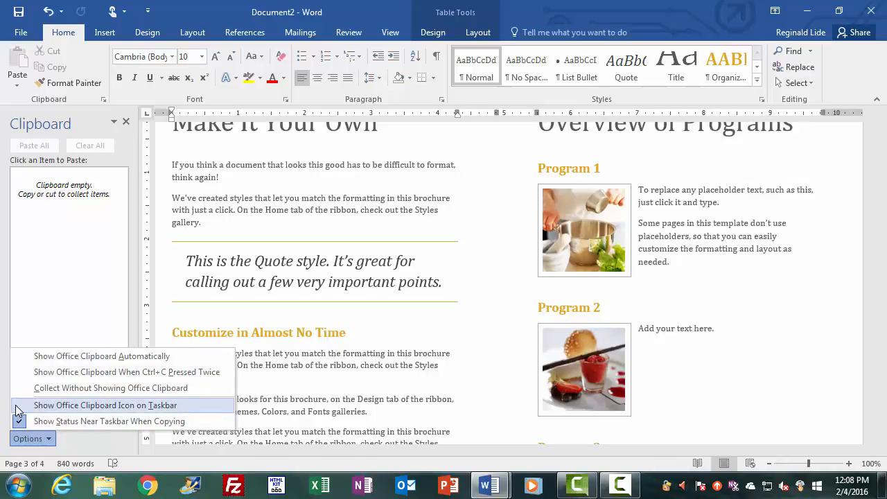
click(18, 409)
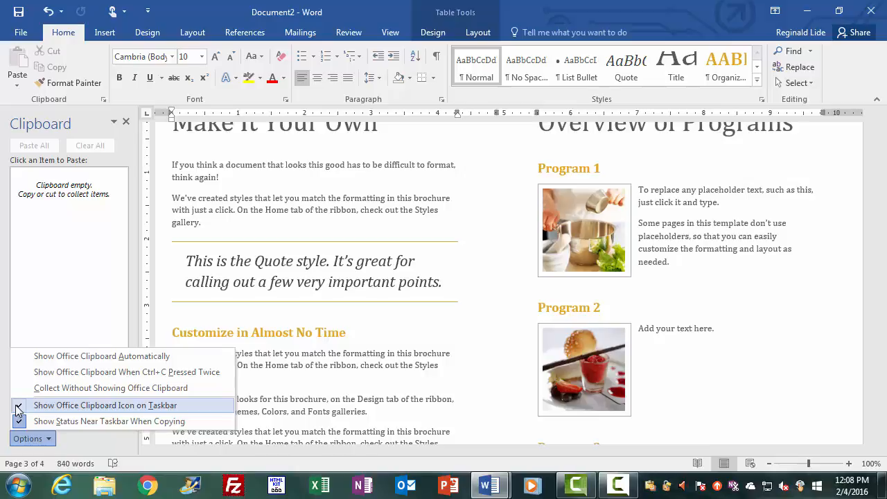
click(18, 409)
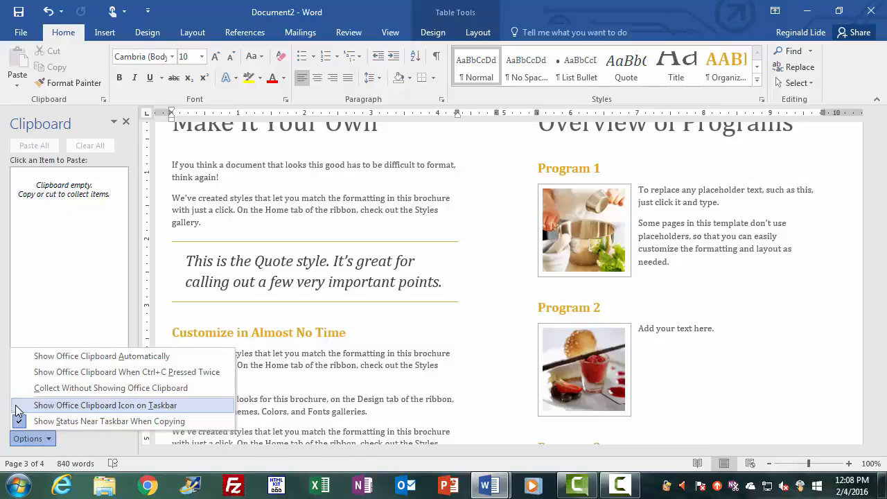
click(18, 409)
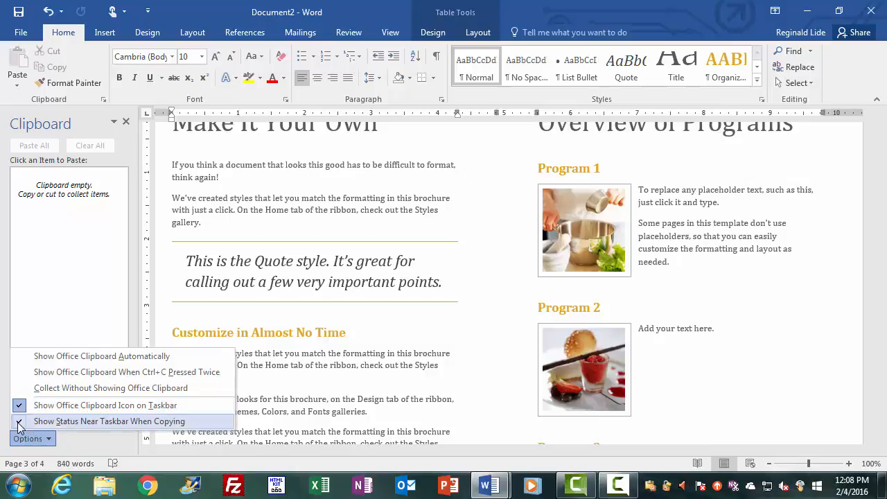
click(18, 423)
click(22, 422)
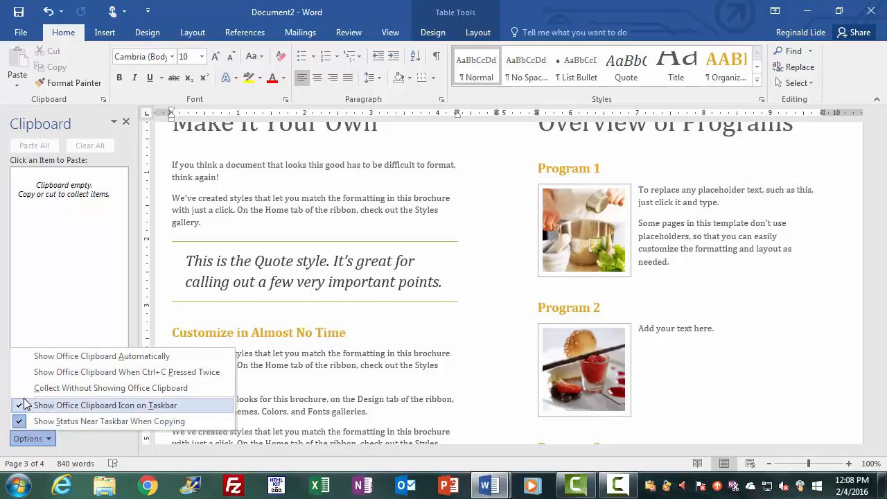
Step: Close the Office Clipboard and go to the booklet's "Getting Started" page
click(27, 440)
click(28, 439)
click(125, 122)
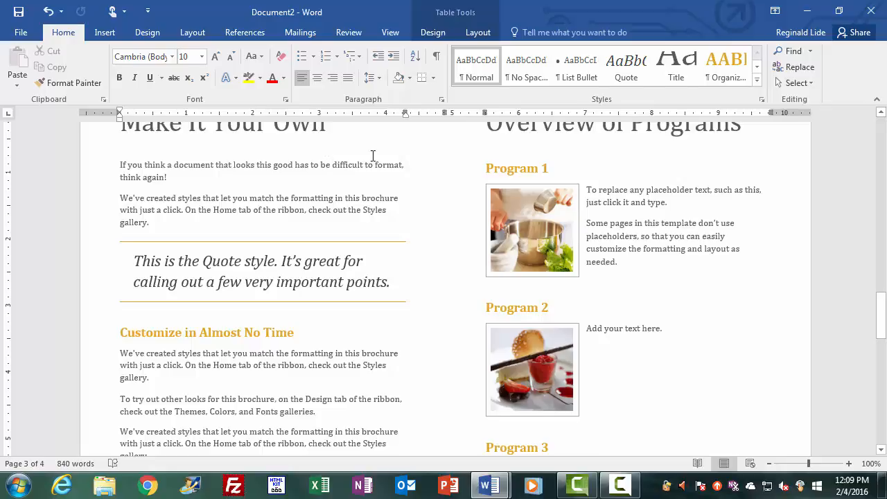
scroll(399, 145, down, 1)
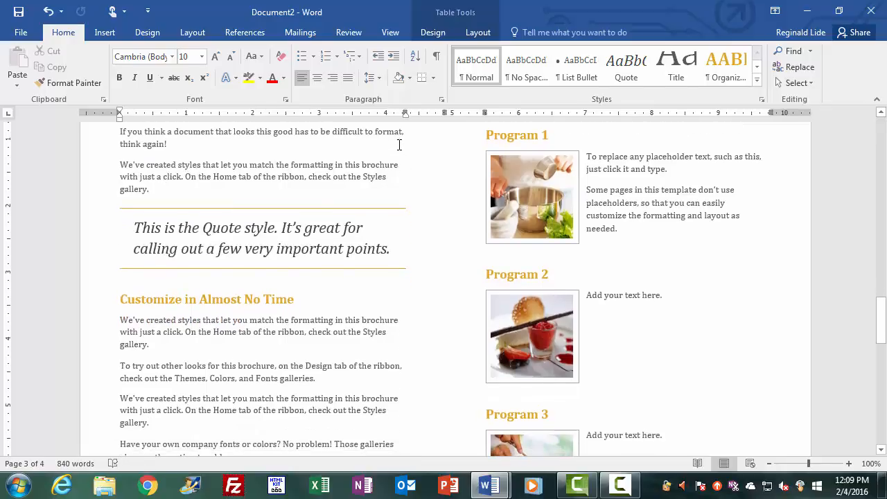
scroll(400, 147, down, 6)
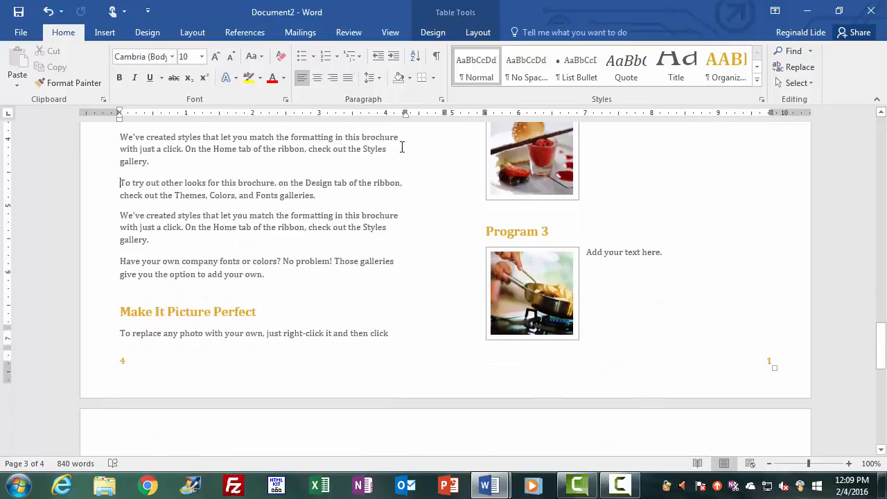
scroll(401, 147, down, 7)
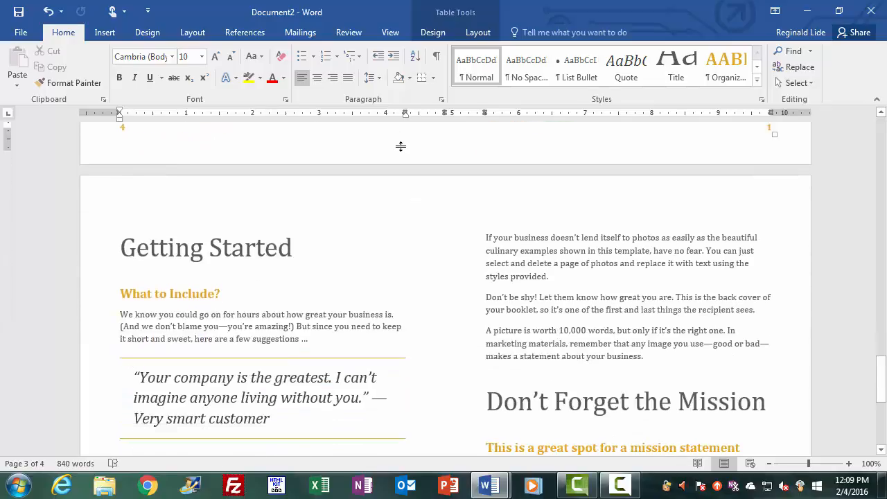
scroll(401, 147, down, 1)
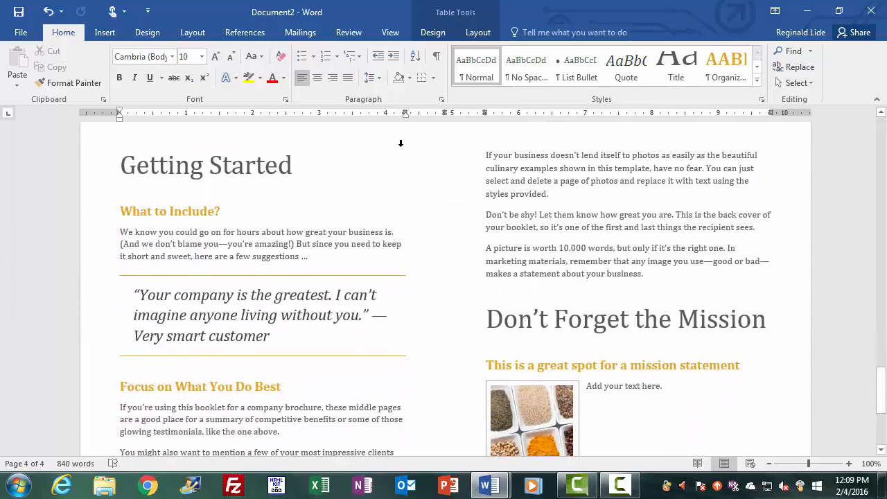